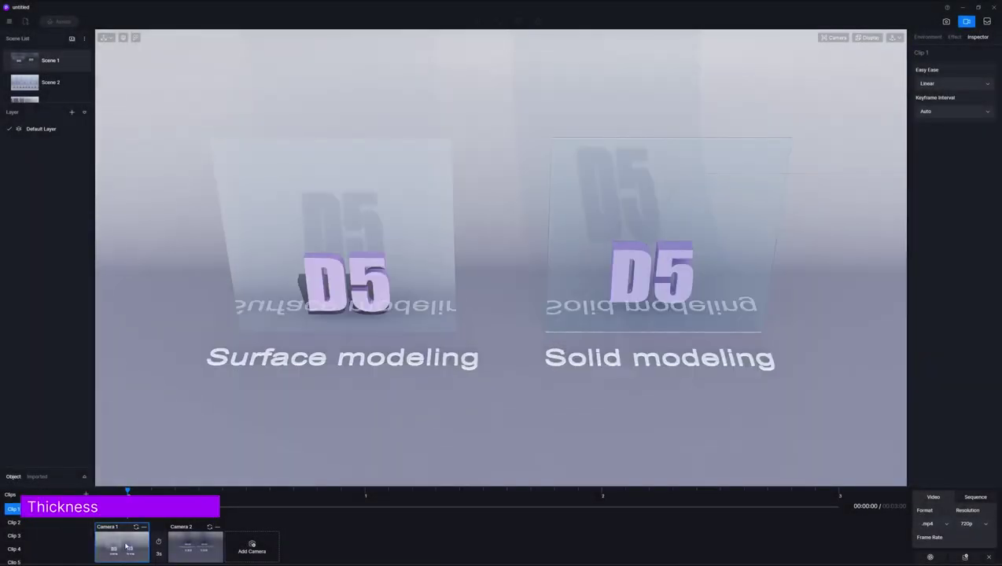
Step: Play the surface-vs-solid glass clip, replay Clip 2 from Camera 1, then exit video mode
{"action": "left_click", "coordinate": [111, 508]}
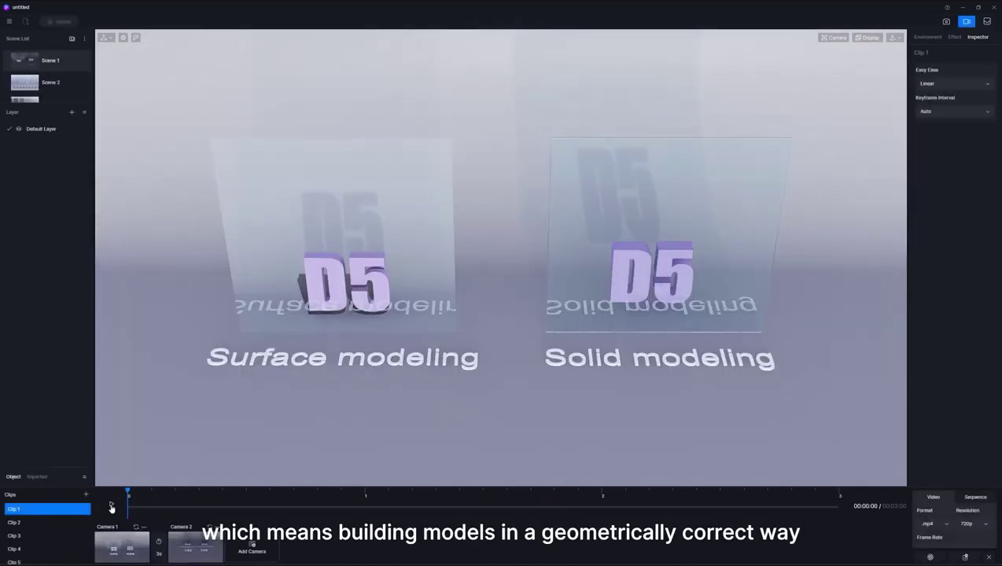
{"action": "left_click", "coordinate": [42, 524]}
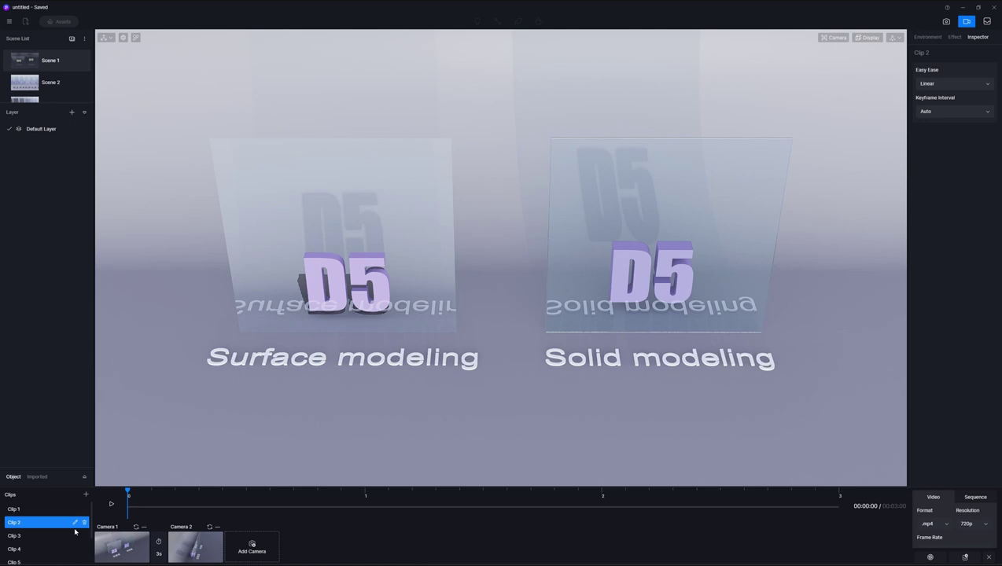
{"action": "left_click", "coordinate": [131, 547]}
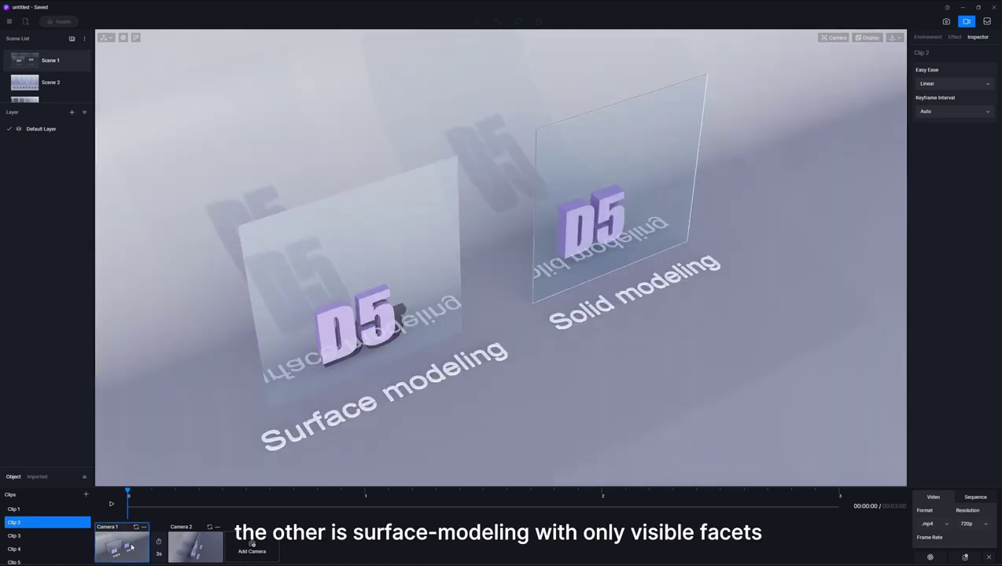
{"action": "left_click", "coordinate": [112, 504]}
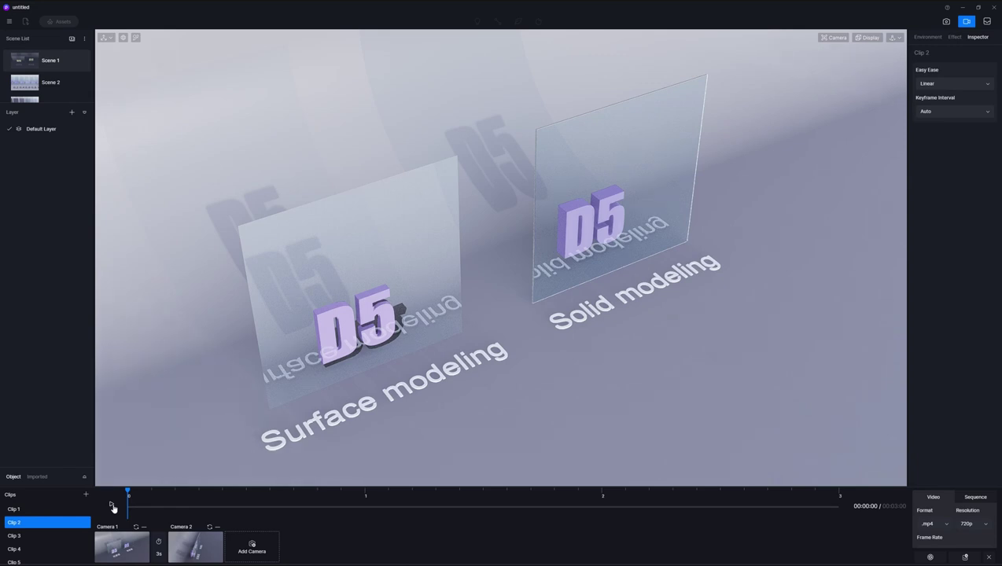
{"action": "left_click", "coordinate": [988, 557]}
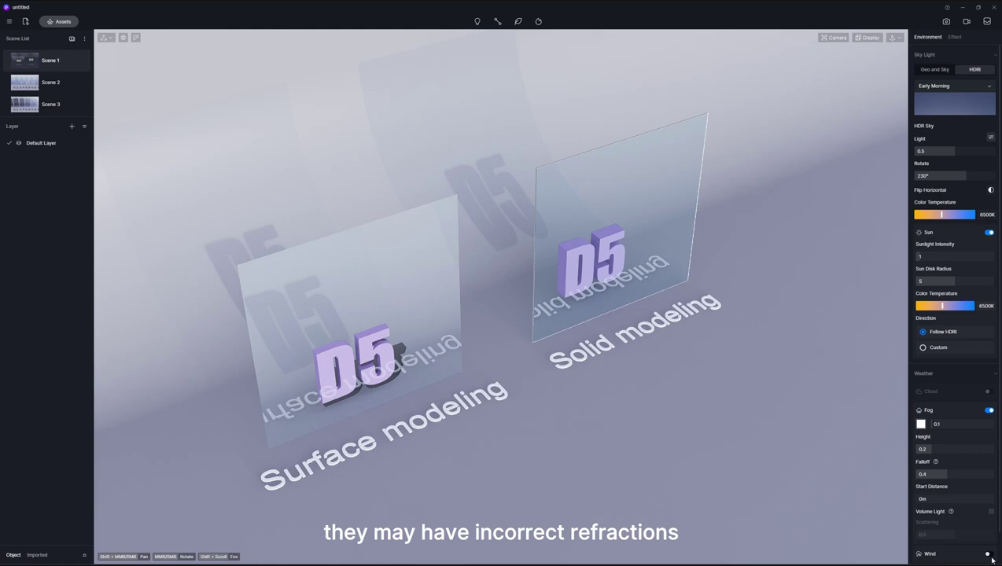
Step: Select the left glass panel and toggle its Thickness on, off, then on again
{"action": "left_click", "coordinate": [409, 286]}
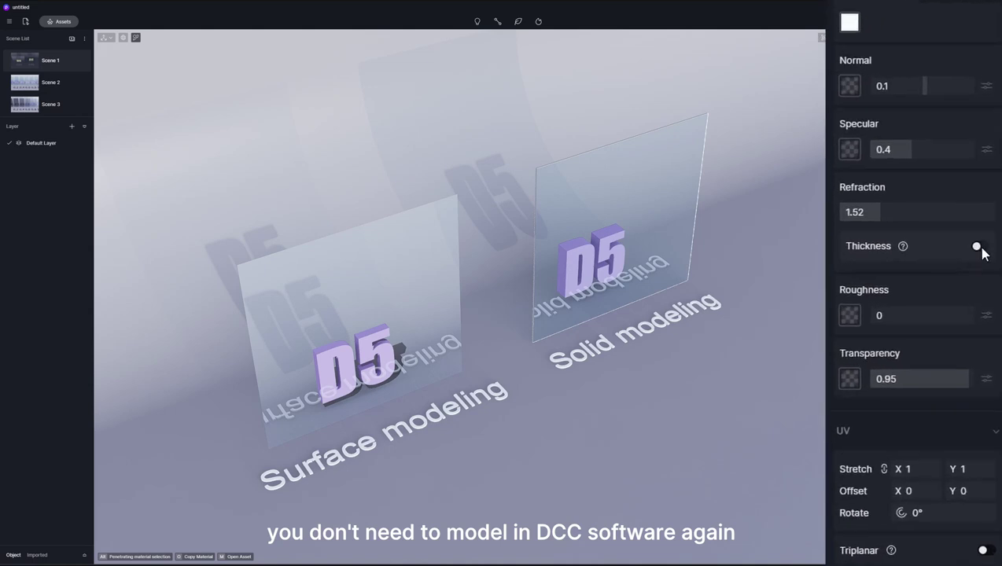
{"action": "left_click", "coordinate": [978, 247]}
{"action": "left_click", "coordinate": [980, 247]}
{"action": "left_click", "coordinate": [986, 266]}
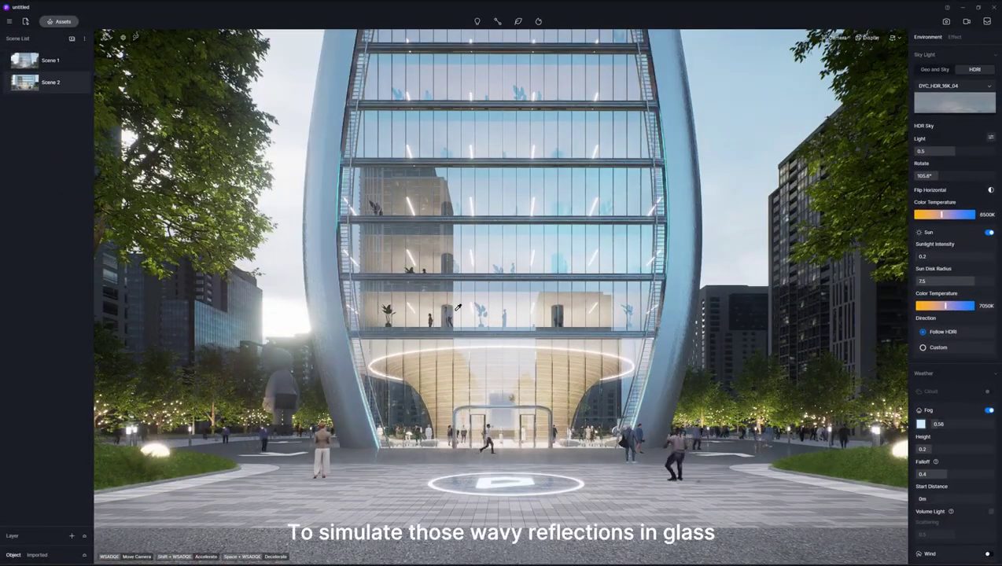
Step: Load a triplanar-mapped normal map onto the facade glass and raise Normal to 0.26
{"action": "left_click", "coordinate": [459, 306]}
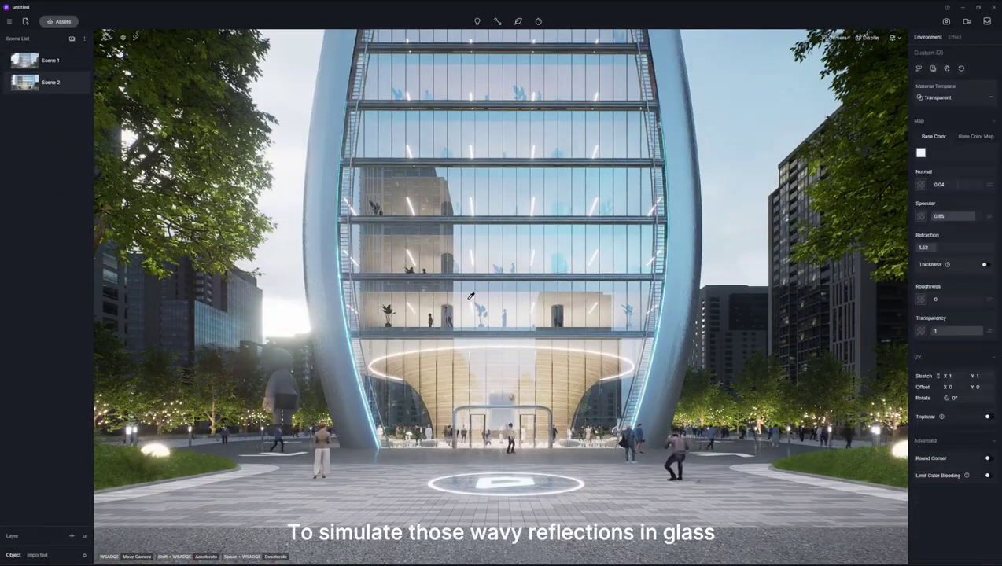
{"action": "left_click", "coordinate": [921, 184]}
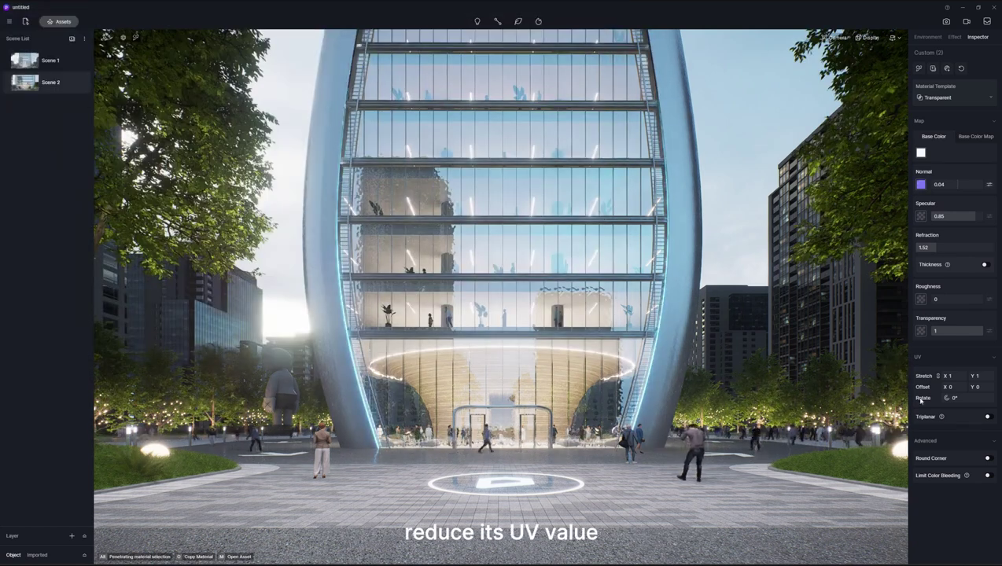
{"action": "left_click", "coordinate": [989, 416]}
{"action": "type", "text": "0.02"}
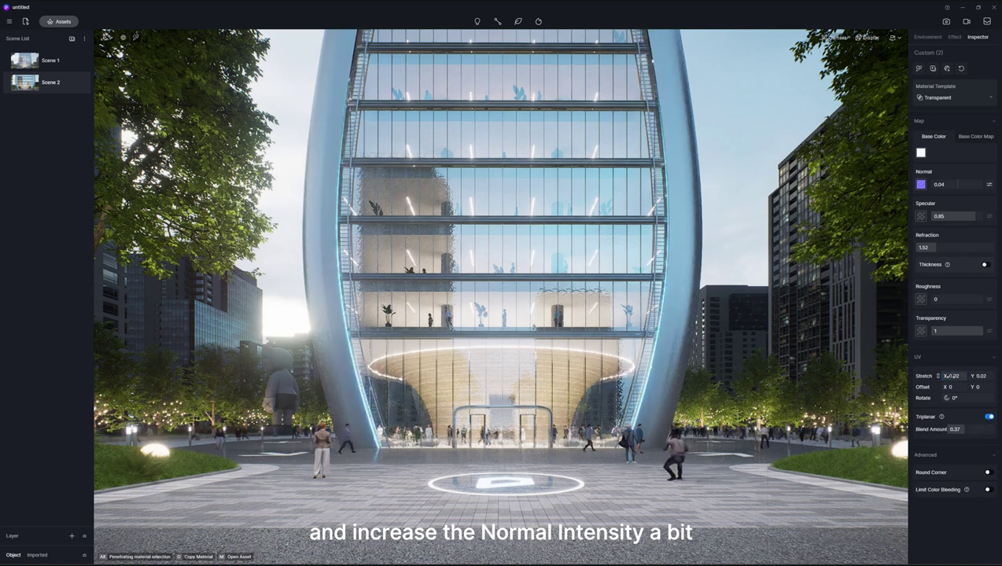
{"action": "left_click_drag", "start_coordinate": [958, 184], "coordinate": [944, 184]}
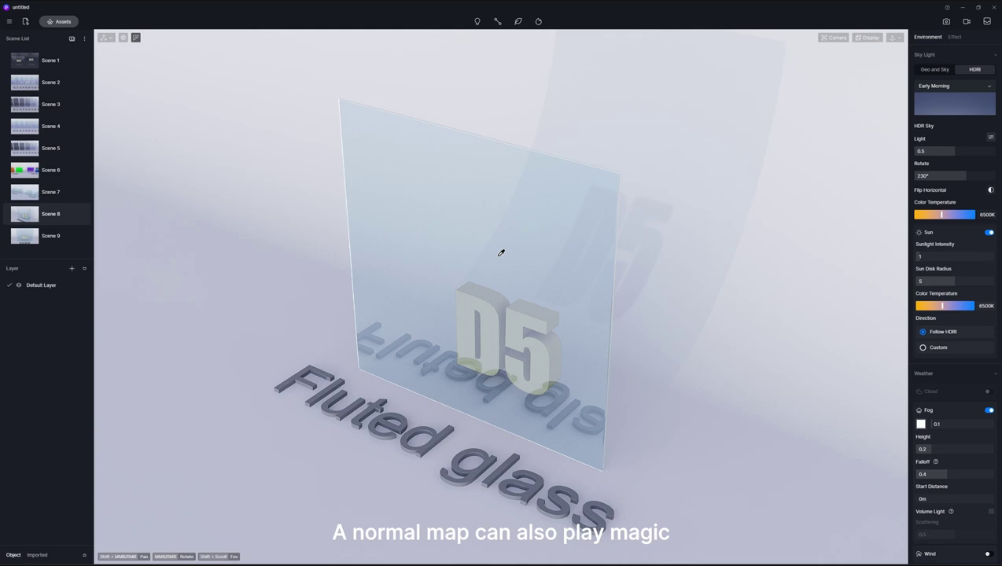
Step: Load the fluted normal map onto the plain glass panel and raise Normal to 0.37
{"action": "left_click", "coordinate": [501, 252]}
{"action": "left_click", "coordinate": [921, 184]}
{"action": "double_click", "coordinate": [609, 224]}
{"action": "left_click_drag", "start_coordinate": [959, 184], "coordinate": [966, 184]}
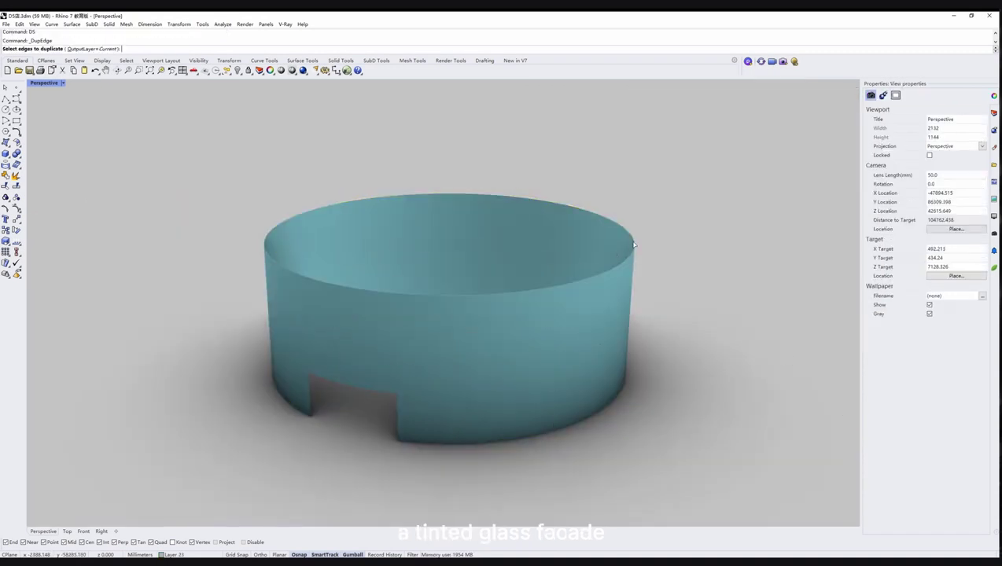
Step: Duplicate the cylinder's top edge, delete the extra curve, and select the offset facade surface
{"action": "left_click", "coordinate": [634, 245]}
{"action": "key", "text": "Return"}
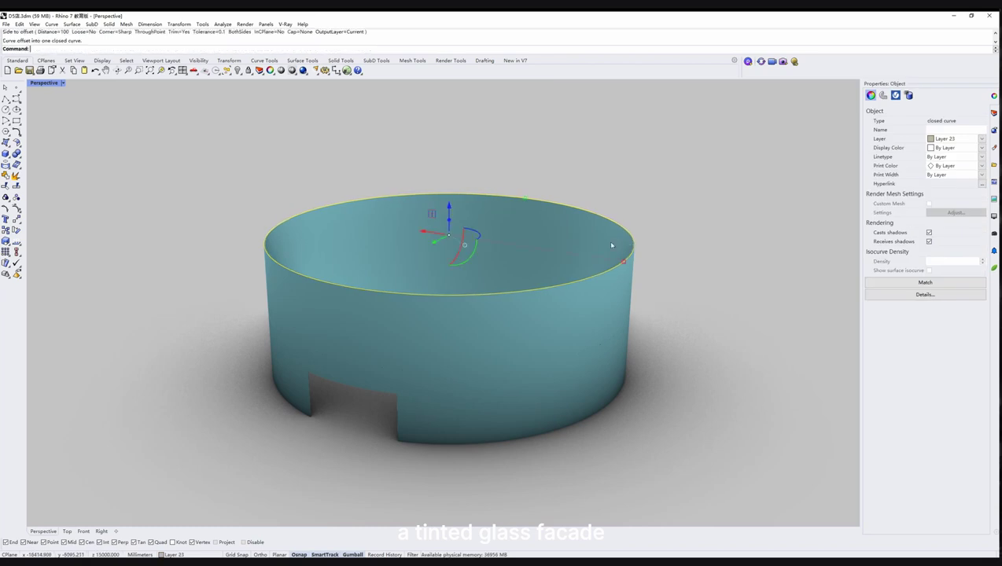
{"action": "key", "text": "Delete"}
{"action": "left_click", "coordinate": [628, 246]}
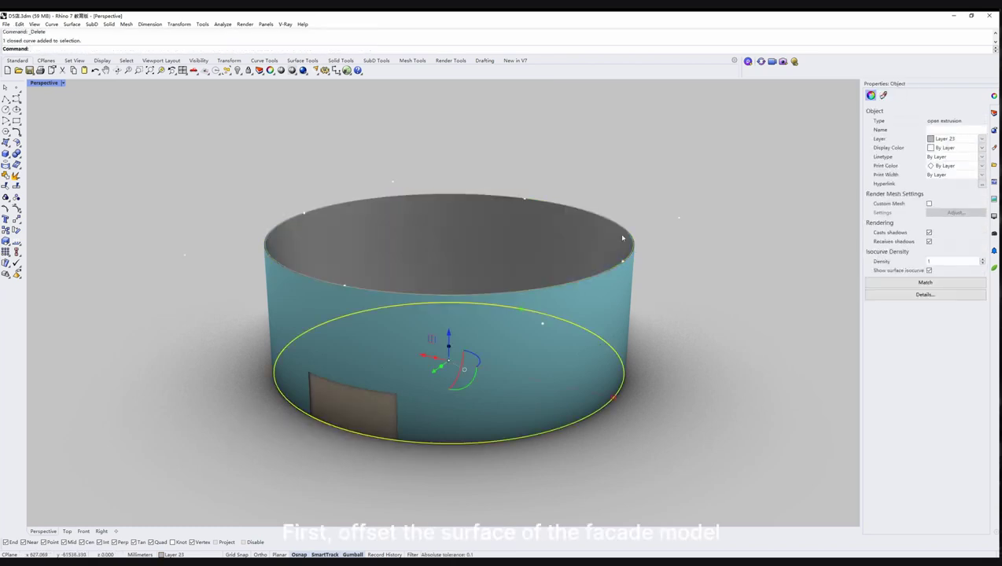
{"action": "key", "text": "ctrl+a"}
{"action": "left_click", "coordinate": [654, 225]}
{"action": "left_click", "coordinate": [630, 260]}
Step: Give the offset surface a Custom material textured with the normal2 image
{"action": "left_click", "coordinate": [883, 95]}
{"action": "left_click", "coordinate": [871, 149]}
{"action": "left_click", "coordinate": [907, 180]}
{"action": "left_click", "coordinate": [905, 298]}
{"action": "double_click", "coordinate": [187, 149]}
{"action": "left_click", "coordinate": [503, 117]}
{"action": "mouse_move", "coordinate": [577, 344]}
{"action": "right_mouse_down"}
{"action": "mouse_move", "coordinate": [538, 322]}
{"action": "mouse_move", "coordinate": [324, 331]}
{"action": "right_mouse_up"}
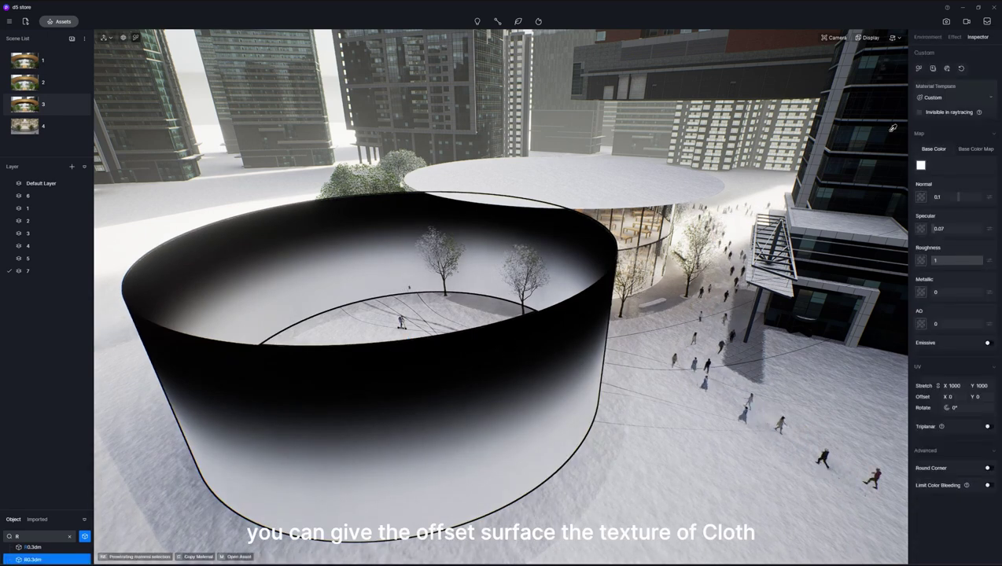
Step: Switch the offset surface to the Cloth template, expand its opacity options, and check Location/Size
{"action": "left_click", "coordinate": [940, 98]}
{"action": "left_click", "coordinate": [952, 243]}
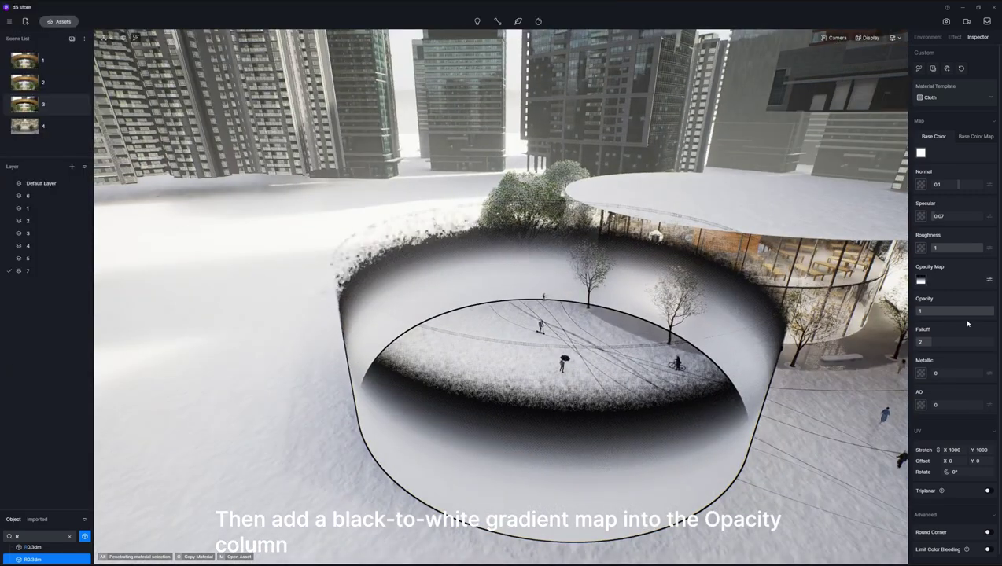
{"action": "left_click", "coordinate": [989, 280]}
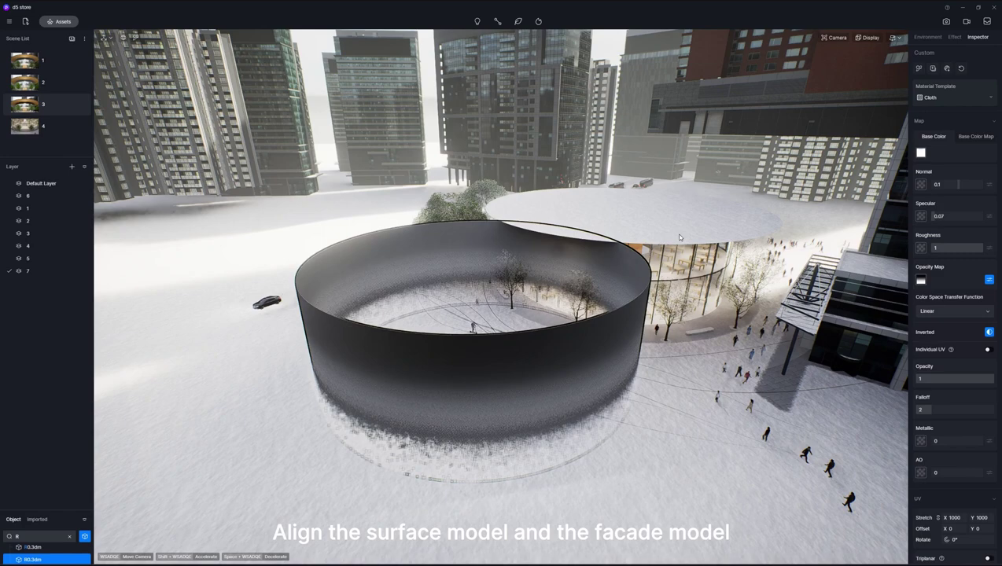
{"action": "left_click", "coordinate": [669, 229]}
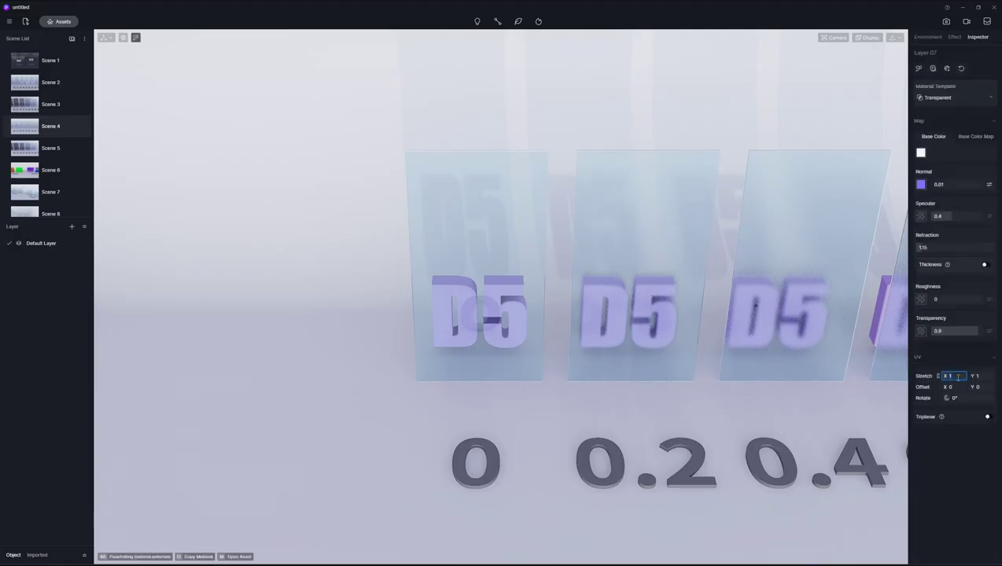
Step: Set the glass UV Stretch to 200 and raise Normal intensity to 0.77
{"action": "type", "text": "200"}
{"action": "key", "text": "Return"}
{"action": "left_click_drag", "start_coordinate": [980, 184], "coordinate": [991, 186]}
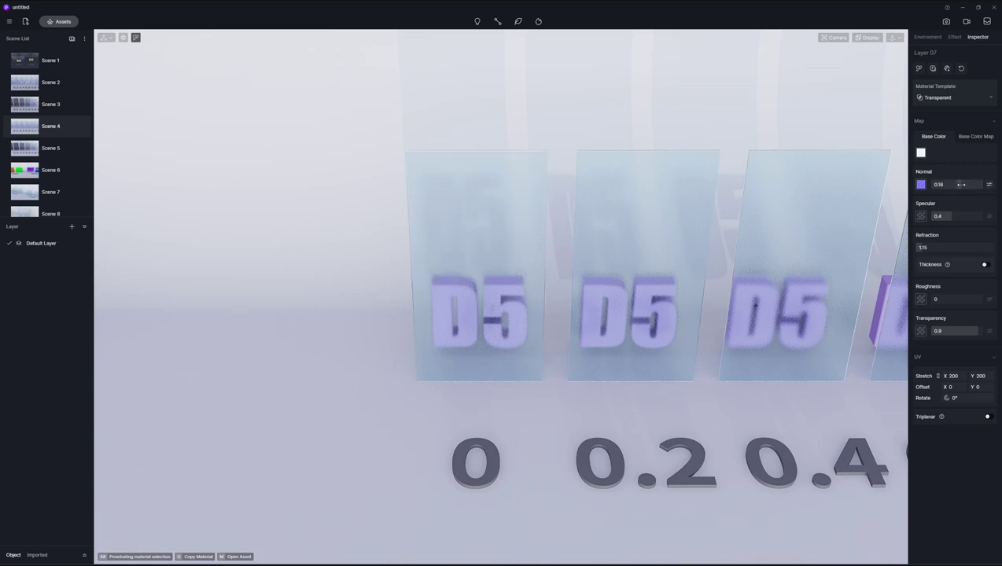
{"action": "left_click_drag", "start_coordinate": [959, 184], "coordinate": [972, 184]}
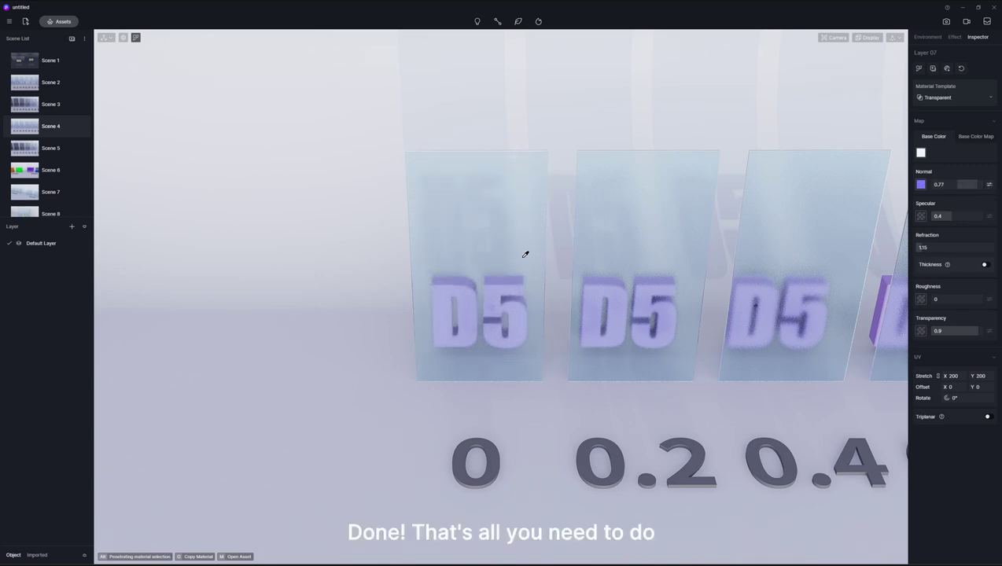